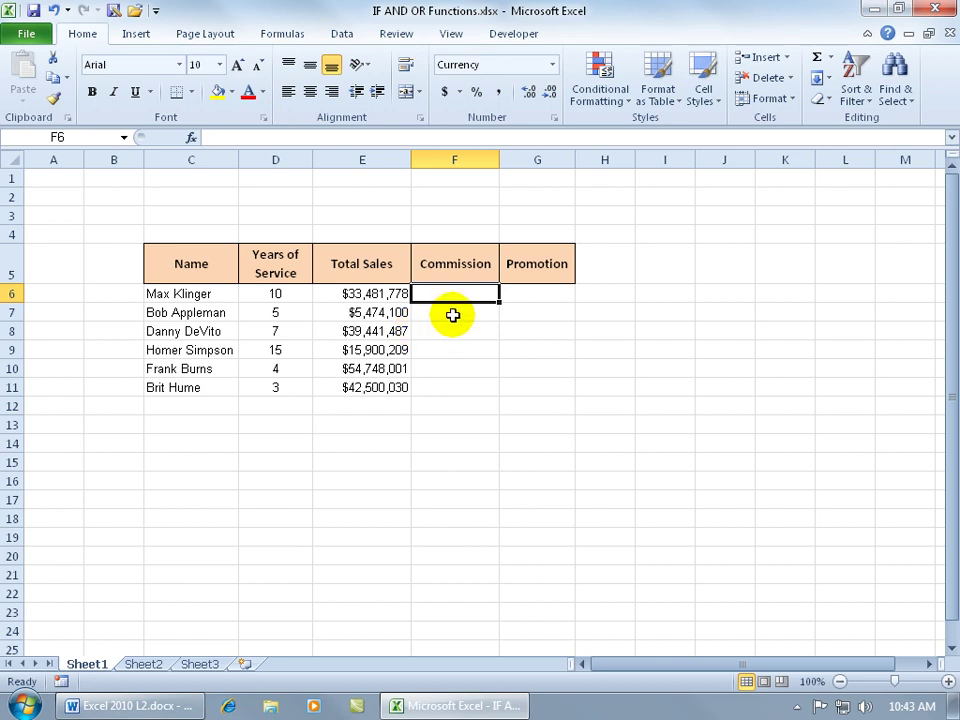
- Enter =IF(E6>=20000000,E6*.05,0) in F6 to show a 5% commission, here $1,674,089
{"action": "type", "text": "=if"}
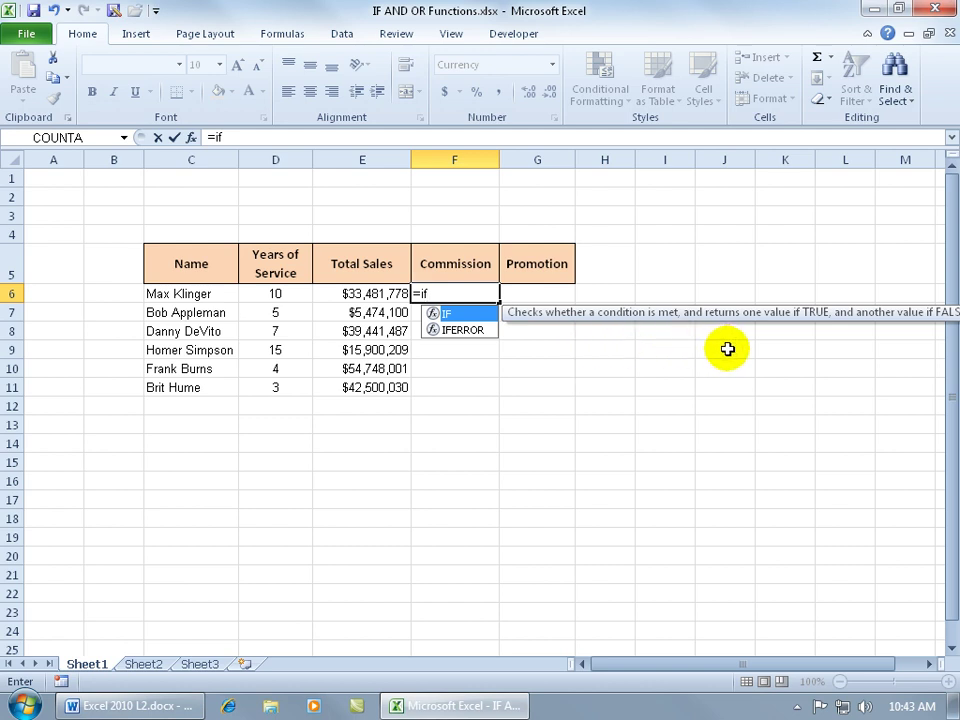
{"action": "double_click", "coordinate": [486, 318]}
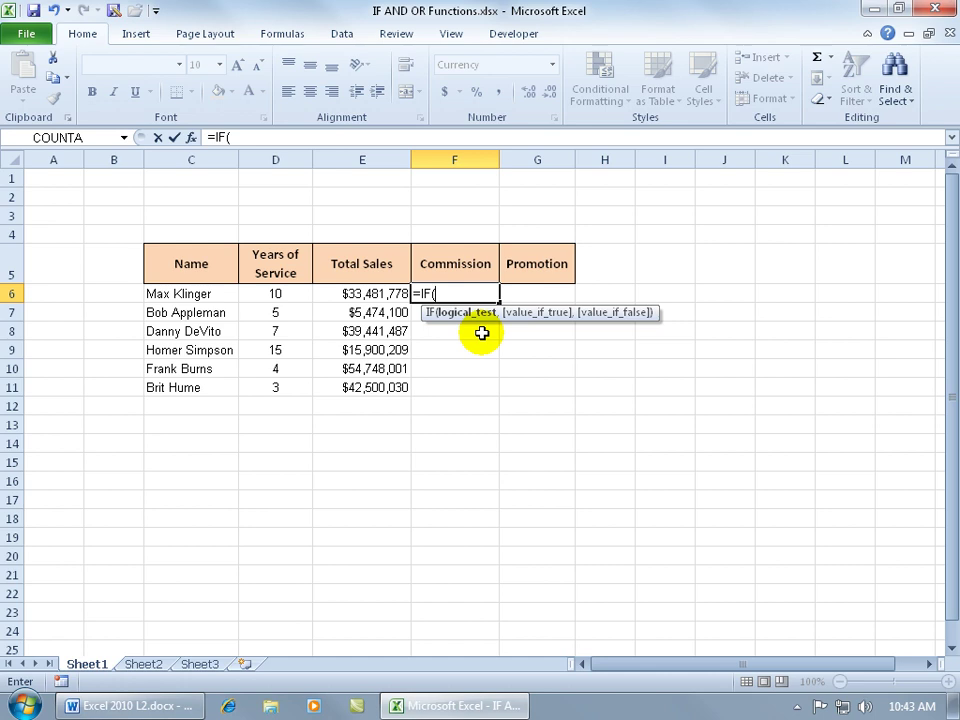
{"action": "left_click", "coordinate": [379, 293]}
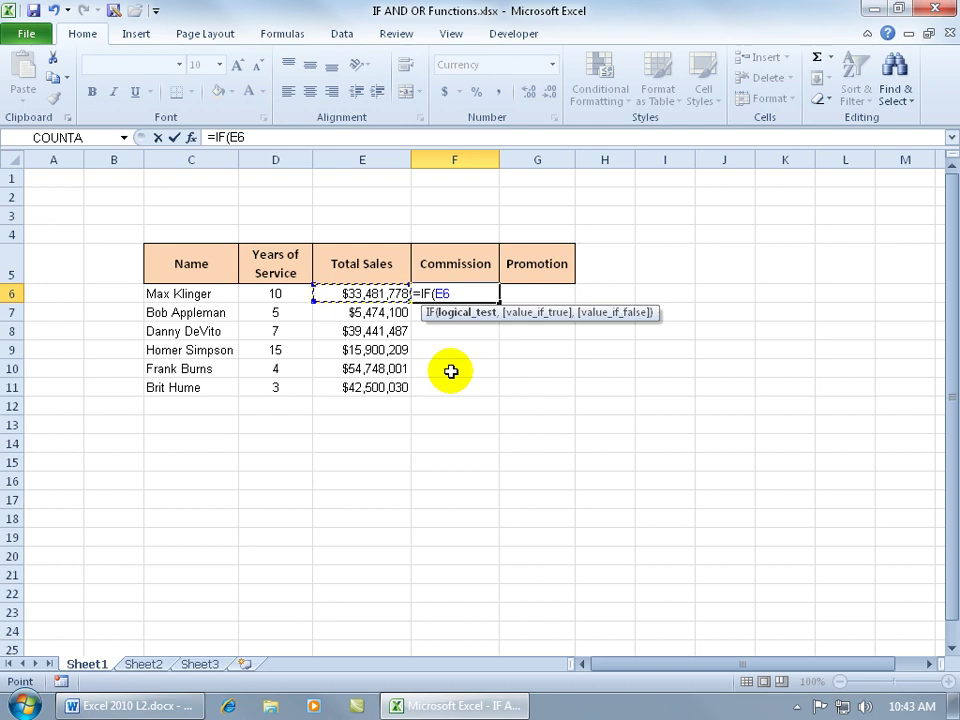
{"action": "type", "text": ">"}
{"action": "type", "text": "="}
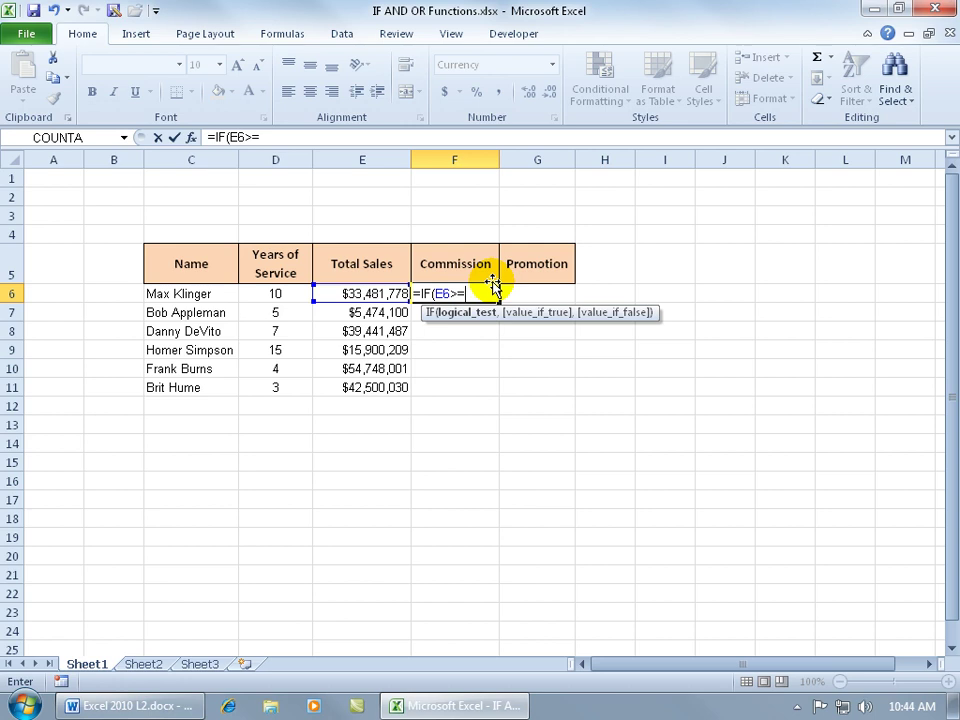
{"action": "type", "text": "20000000"}
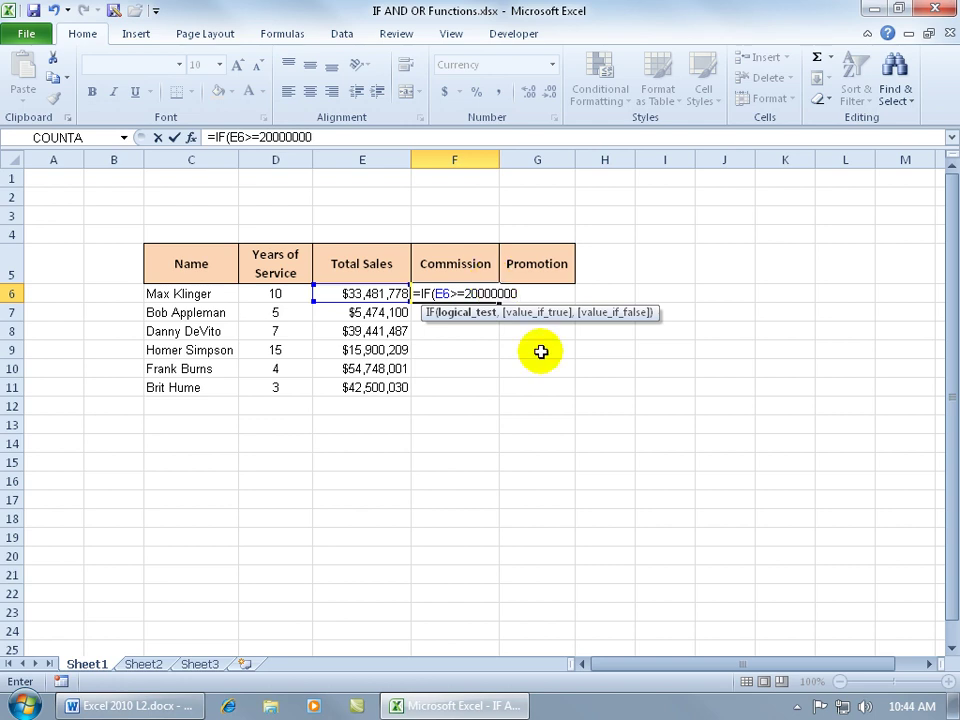
{"action": "type", "text": ","}
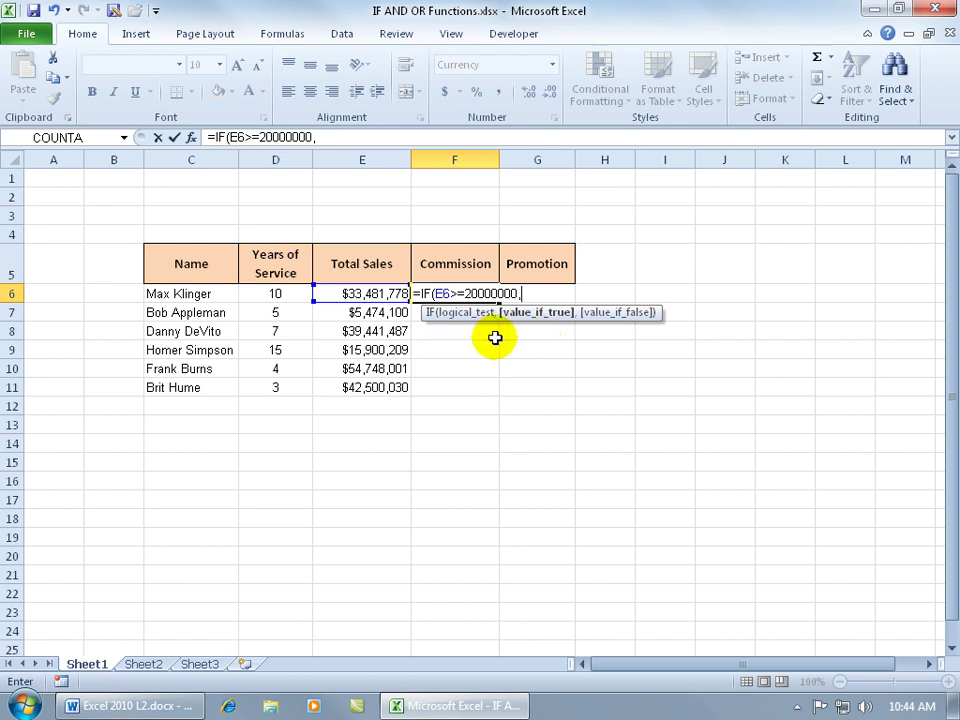
{"action": "left_click", "coordinate": [381, 294]}
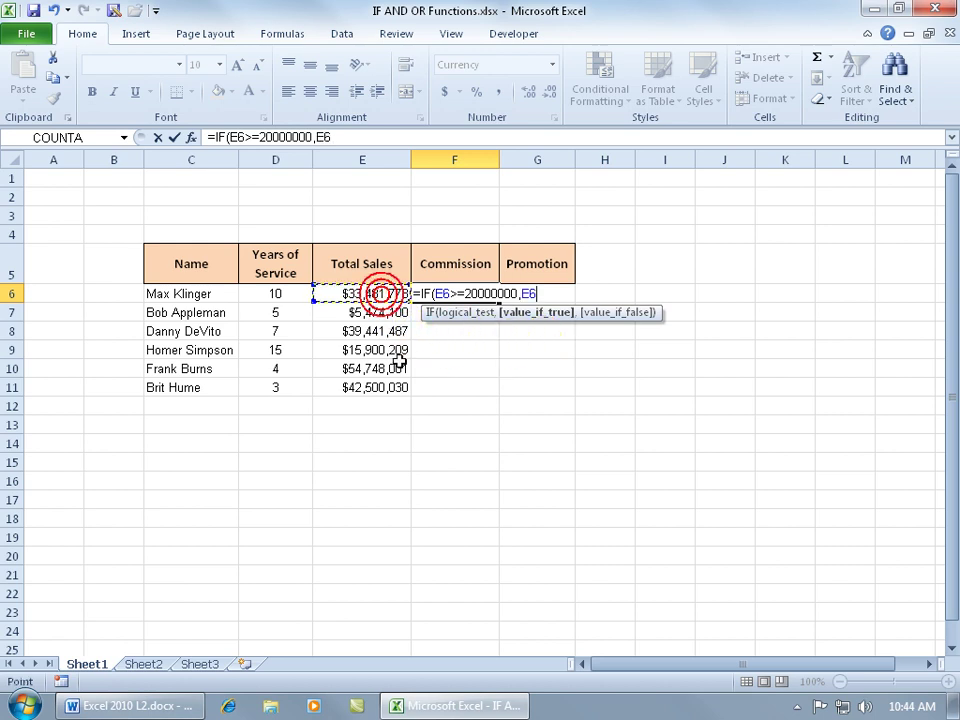
{"action": "type", "text": "*.05"}
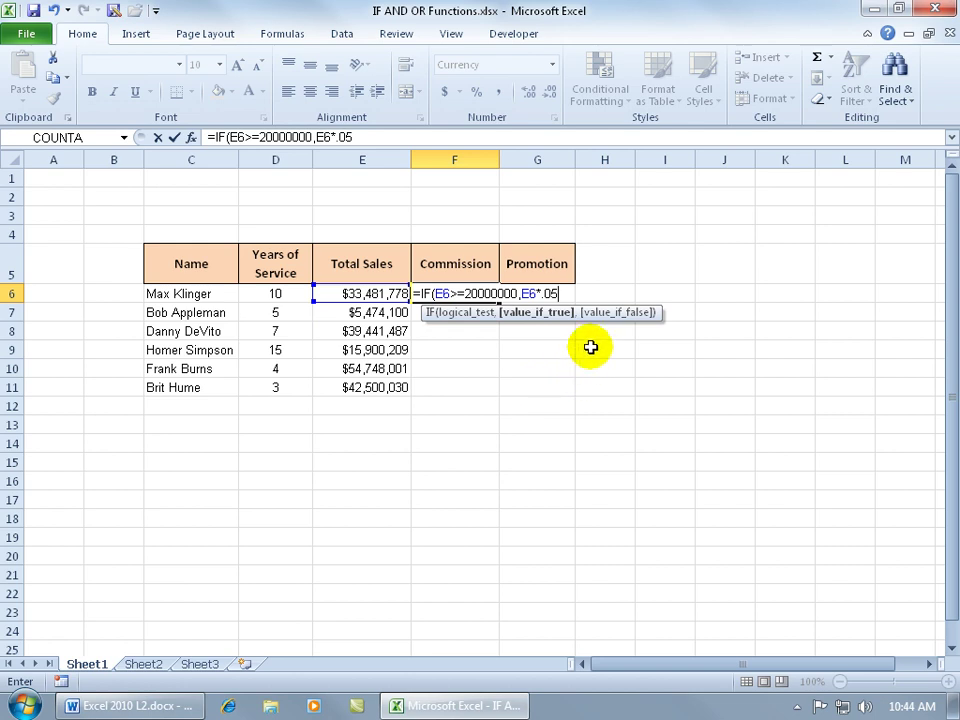
{"action": "type", "text": ","}
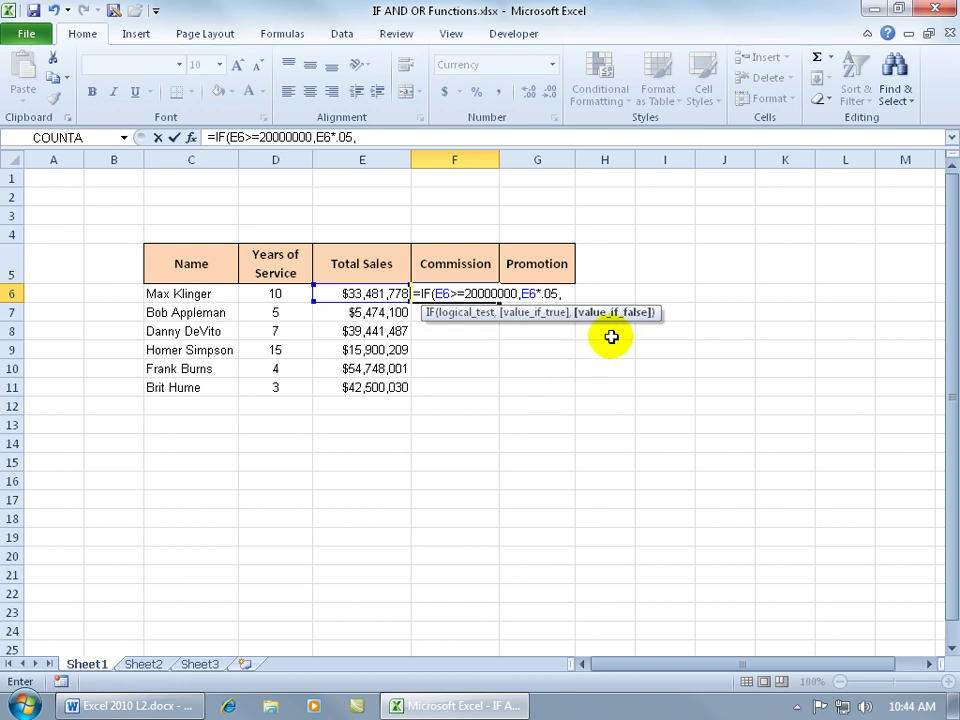
{"action": "type", "text": "0"}
{"action": "key", "text": "Return"}
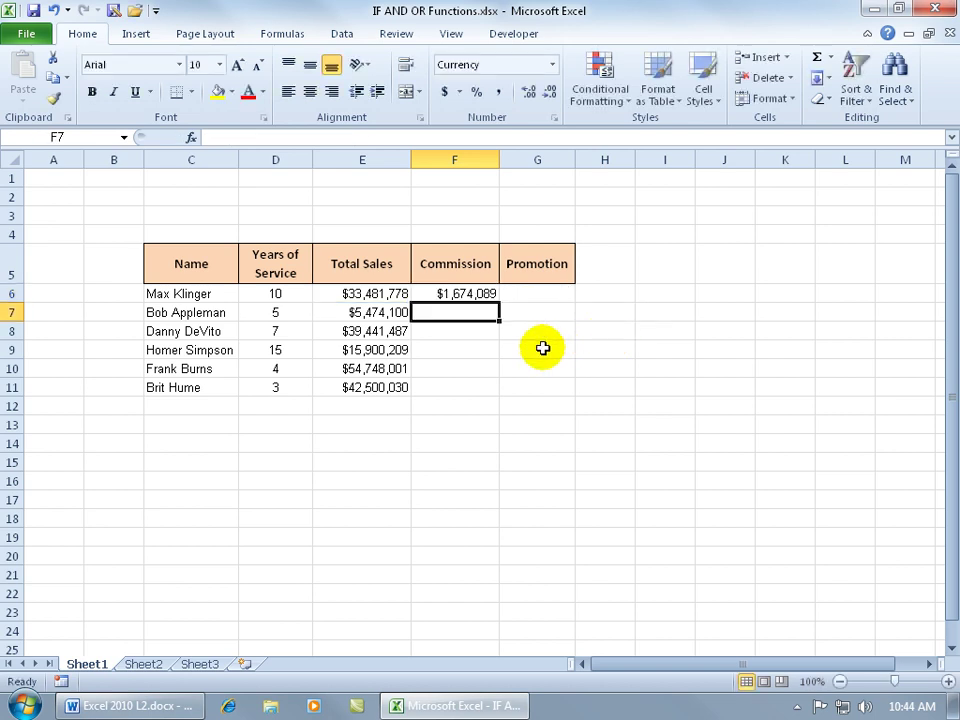
- Fill F6's commission formula down to F11 and check the copied result in row 7
{"action": "left_click", "coordinate": [478, 293]}
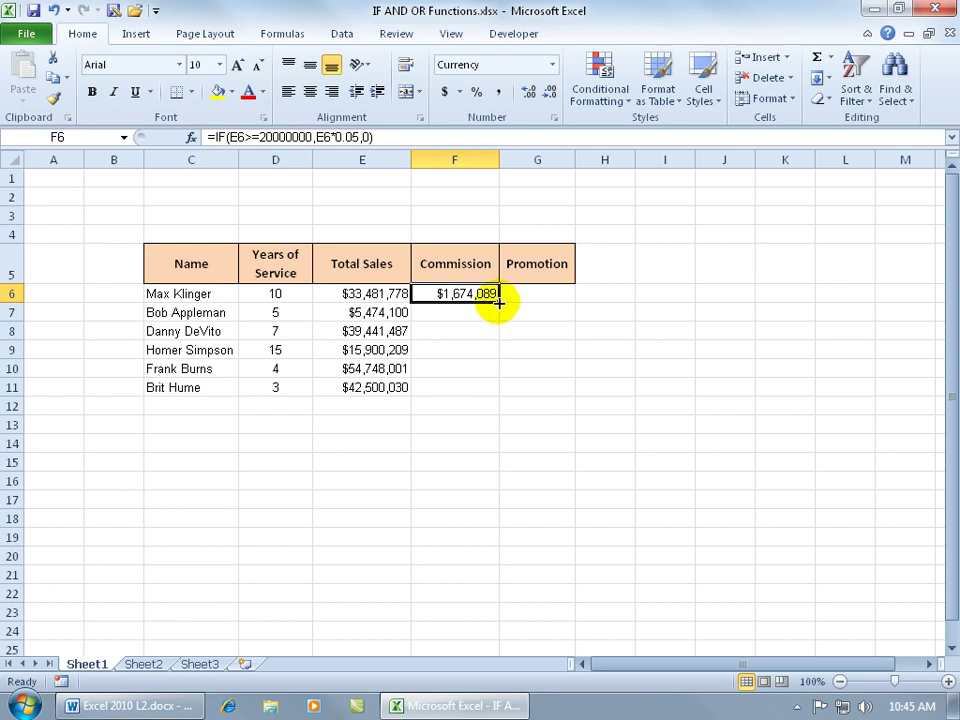
{"action": "double_click", "coordinate": [499, 303]}
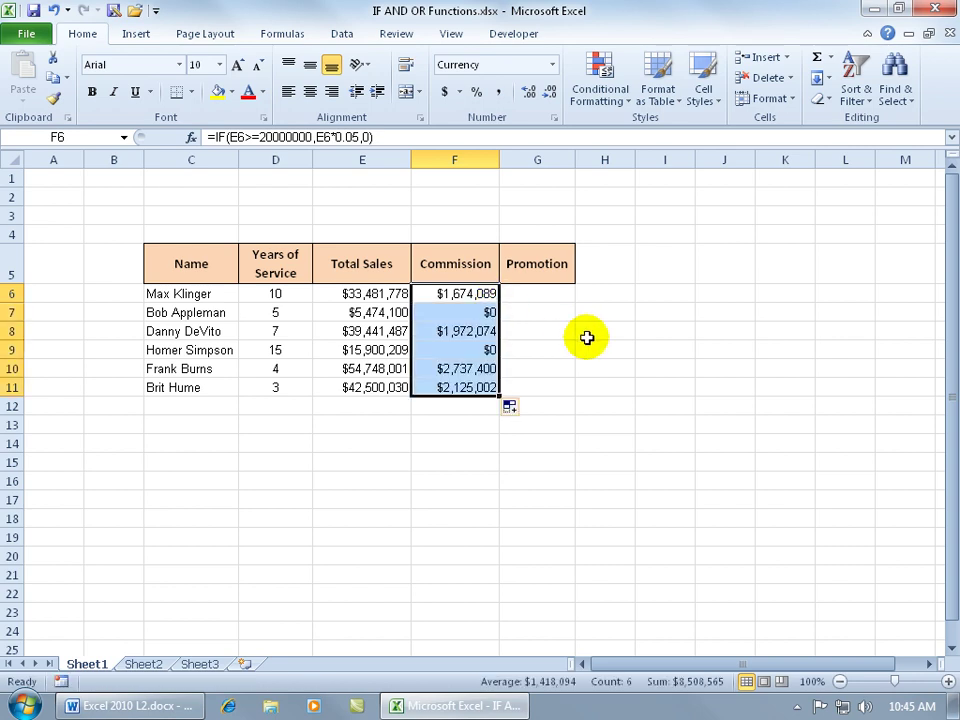
{"action": "left_click", "coordinate": [388, 311]}
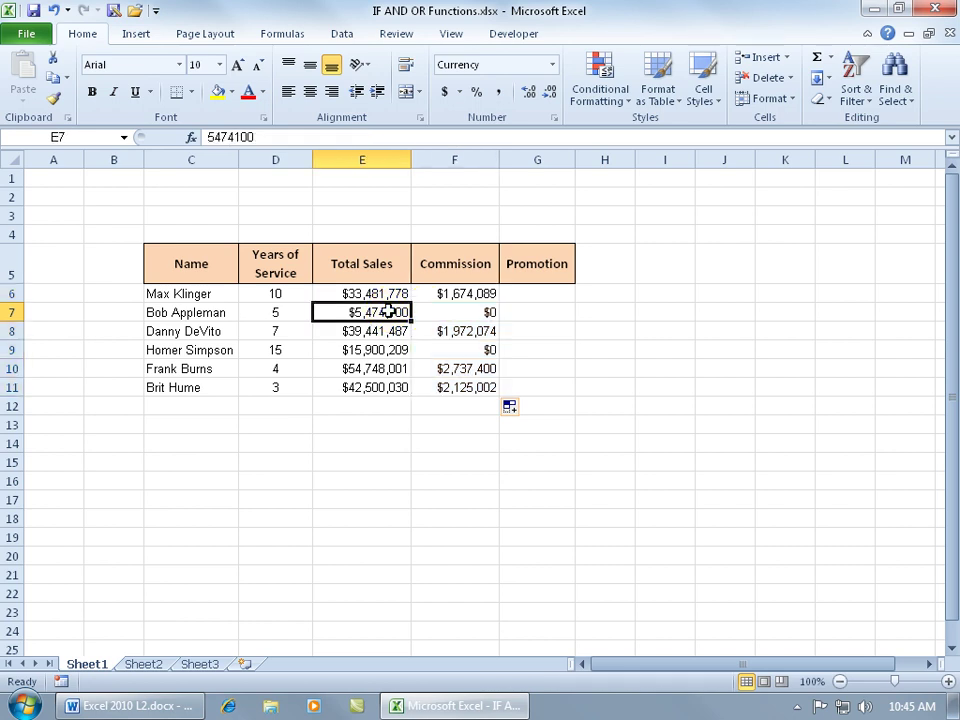
{"action": "left_click", "coordinate": [438, 312]}
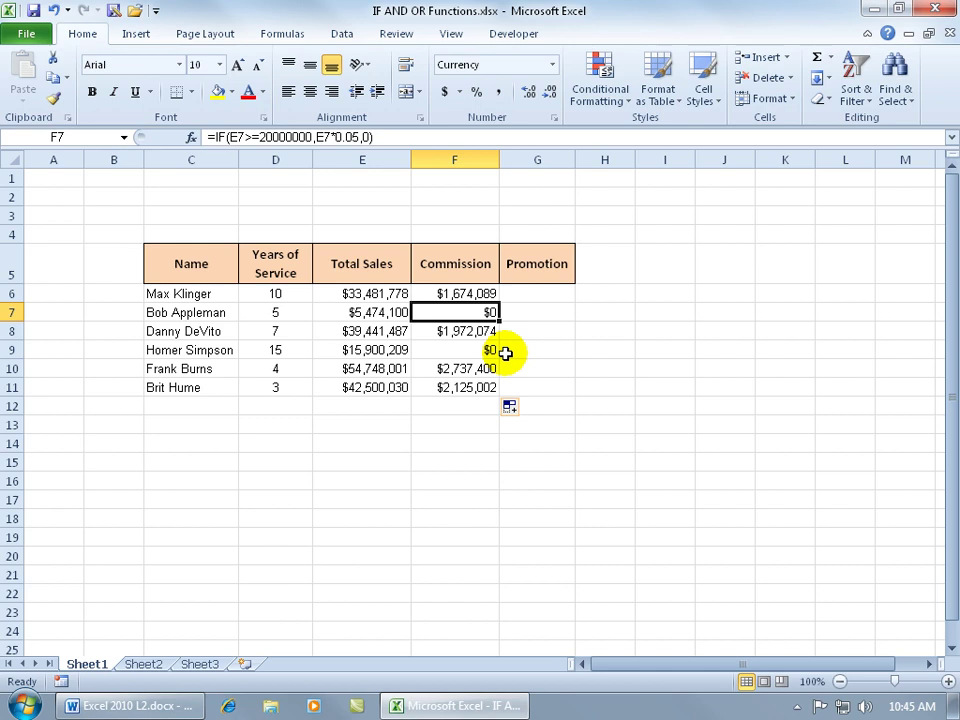
{"action": "left_click", "coordinate": [540, 294]}
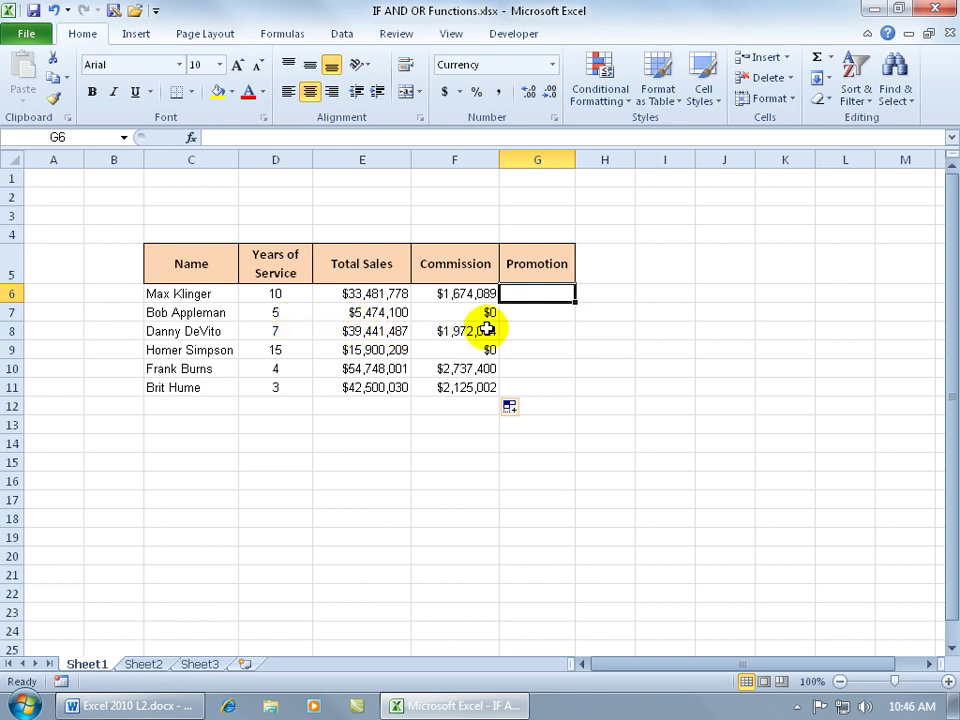
- Enter =IF(AND(D6>5,E6>=20000000),"Promote","Fired!") in G6
{"action": "type", "text": "=if"}
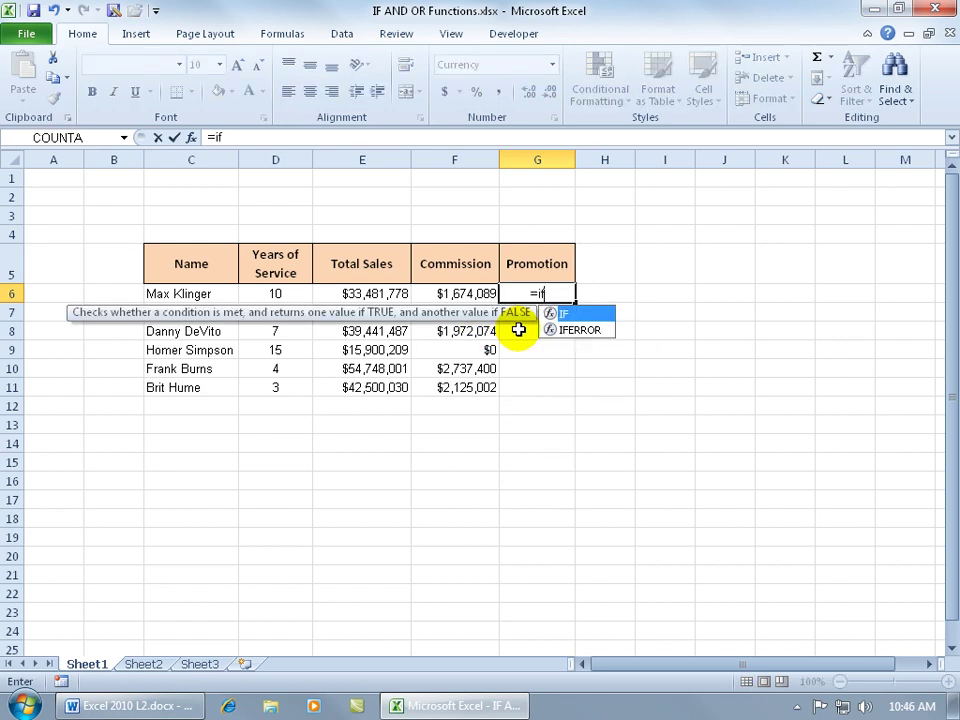
{"action": "key", "text": "Tab"}
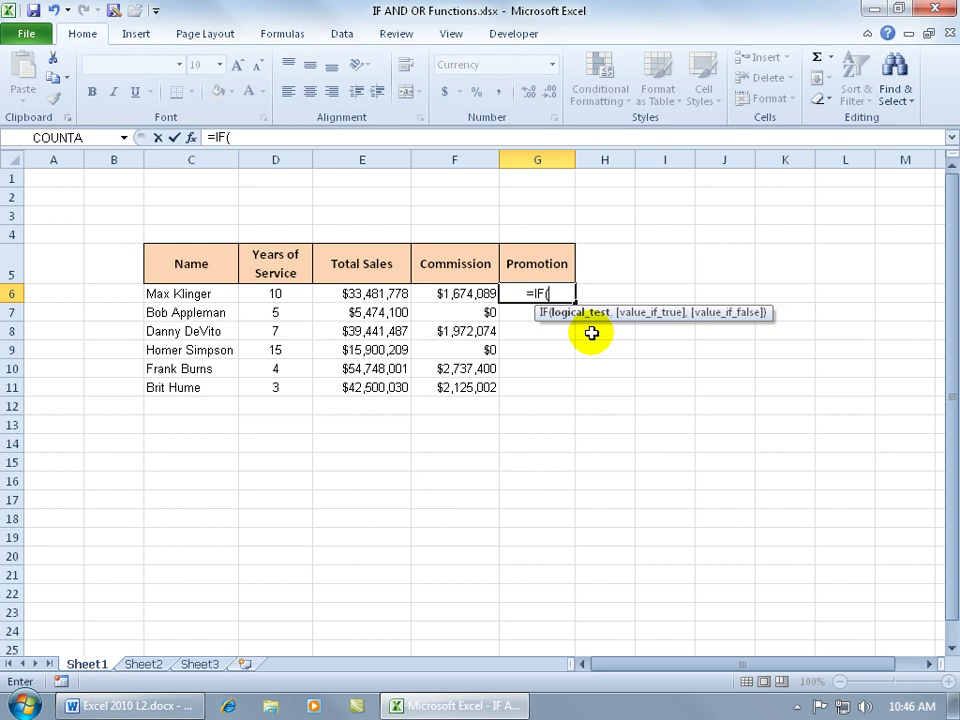
{"action": "type", "text": "an"}
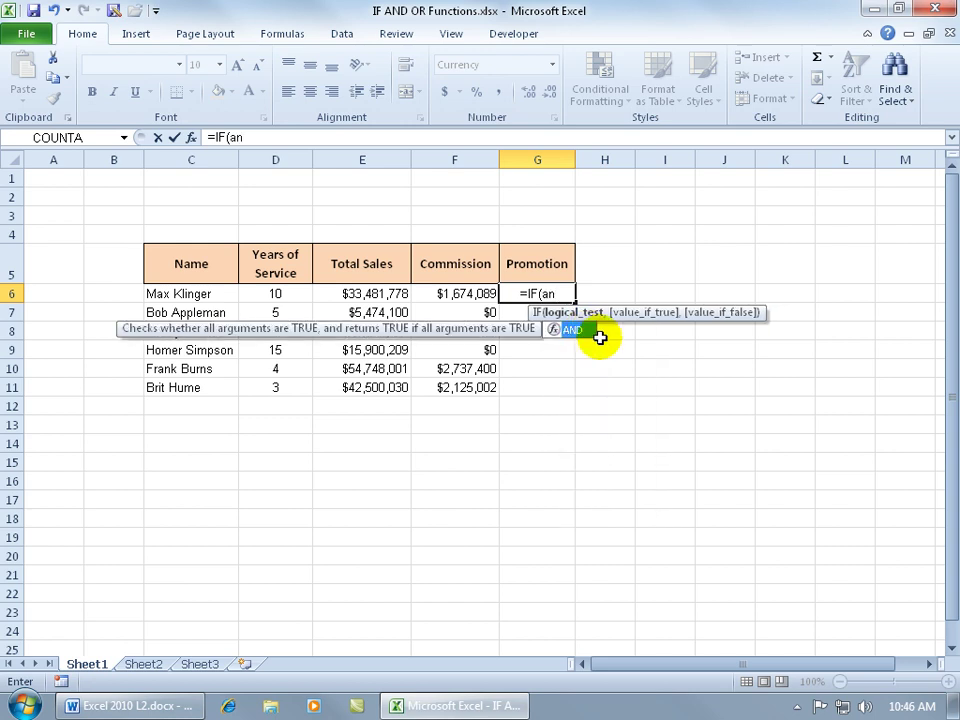
{"action": "key", "text": "Tab"}
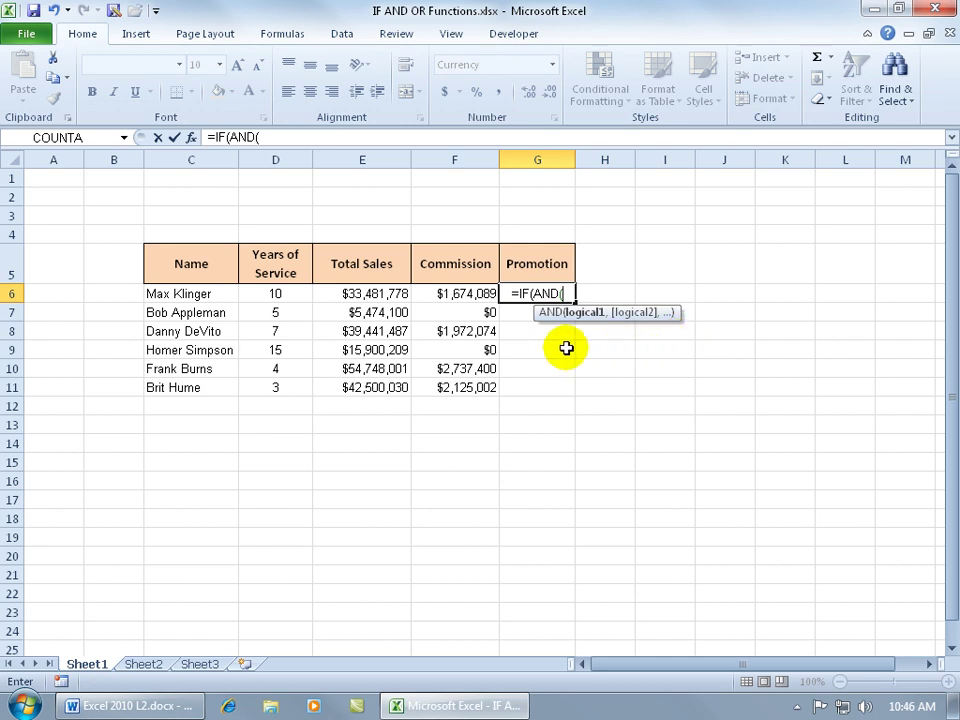
{"action": "left_click", "coordinate": [283, 291]}
{"action": "type", "text": ">5,"}
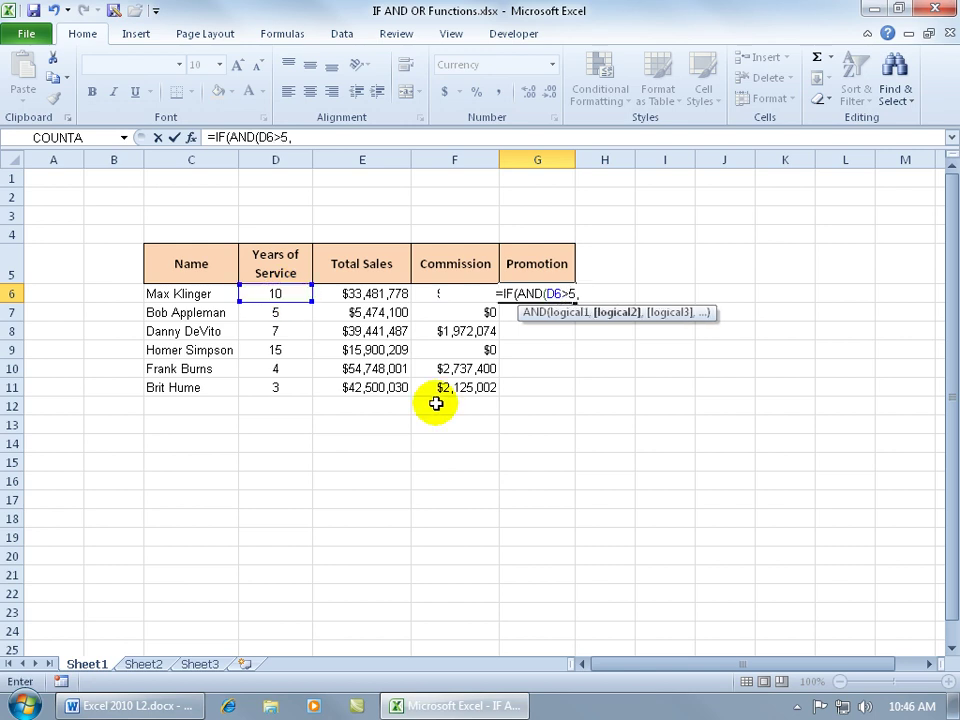
{"action": "left_click", "coordinate": [397, 293]}
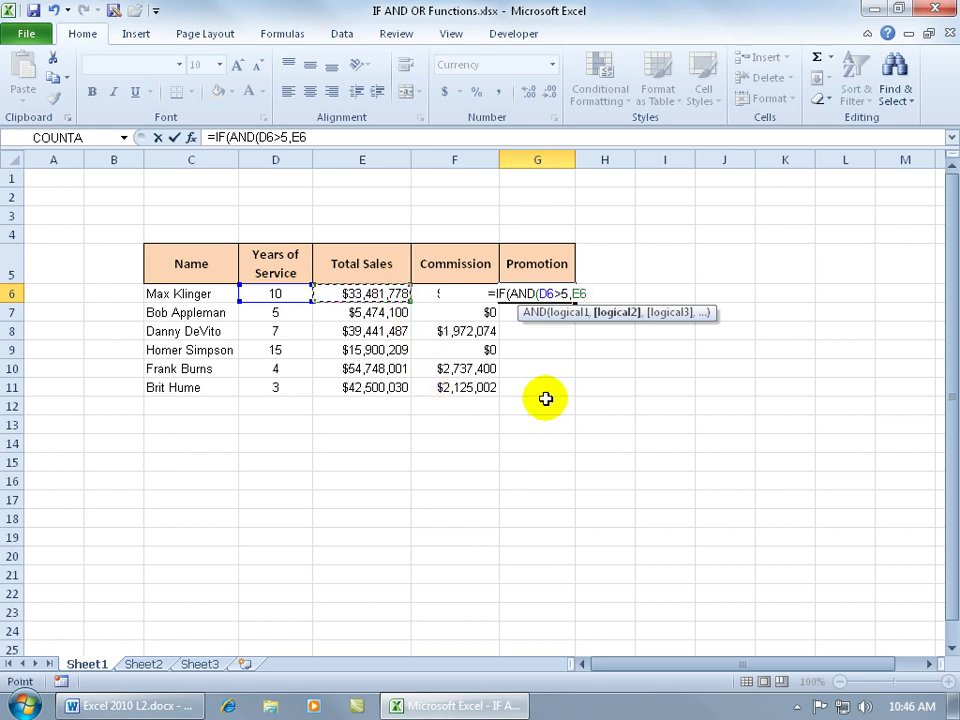
{"action": "type", "text": ">"}
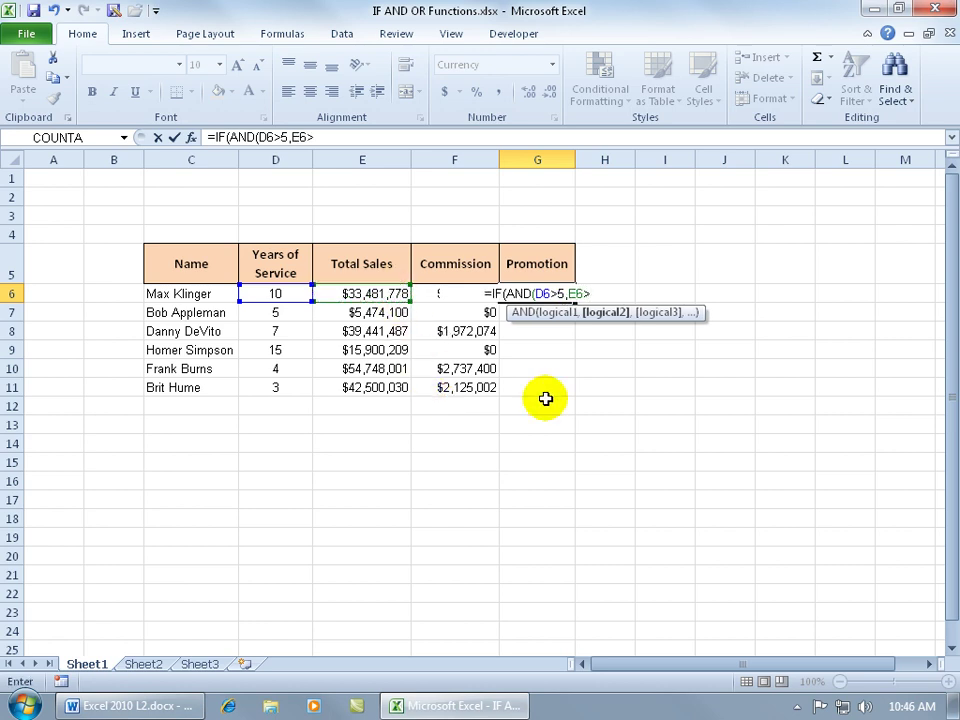
{"action": "type", "text": "=20000000)"}
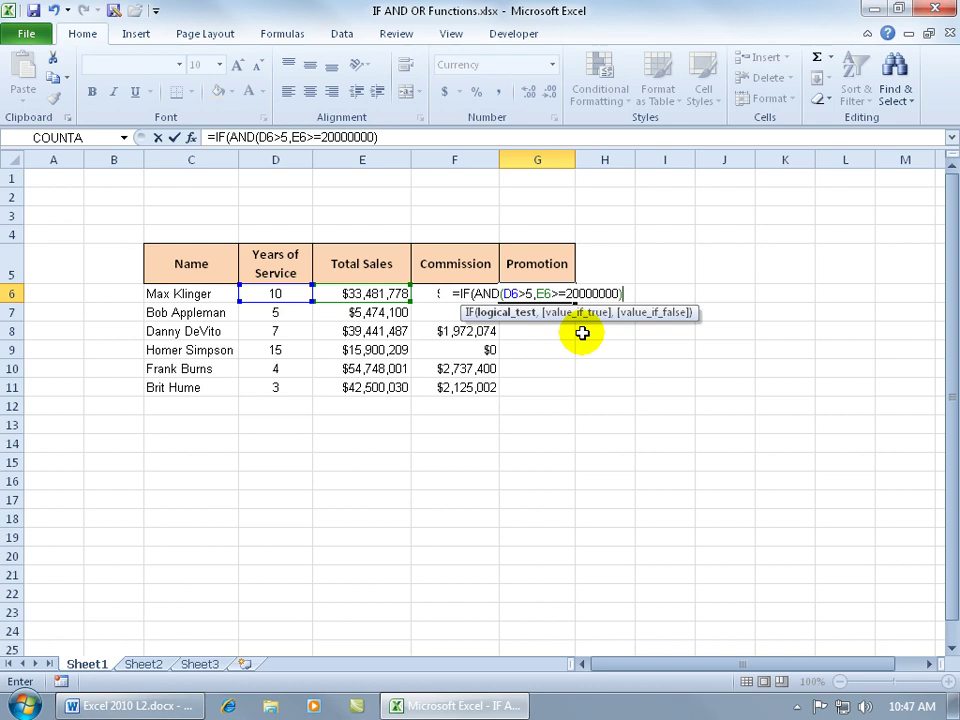
{"action": "type", "text": ","}
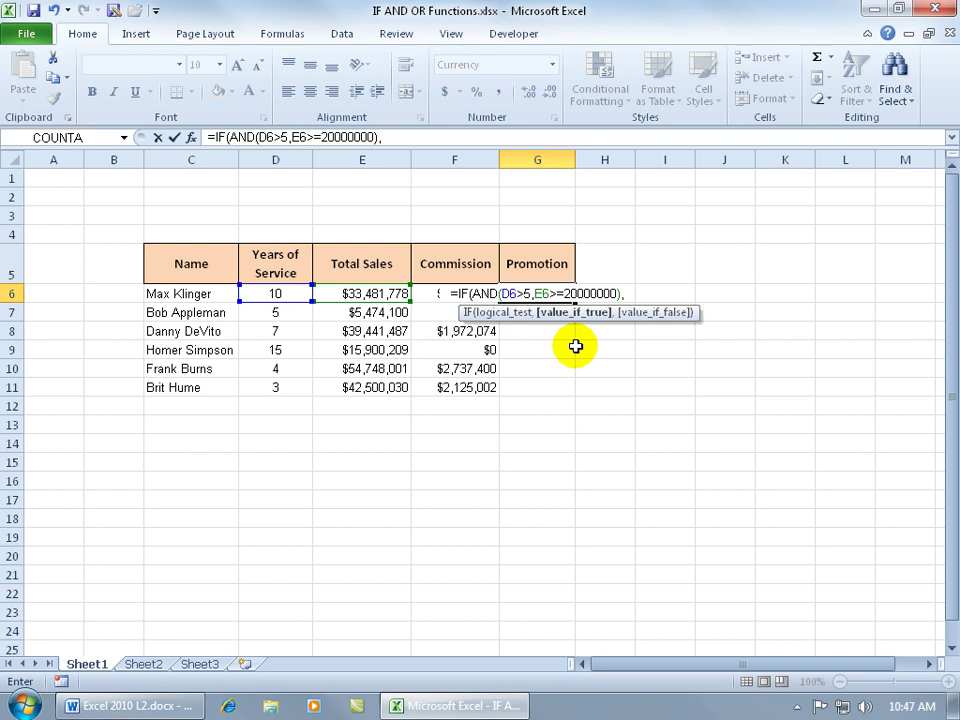
{"action": "type", "text": "\""}
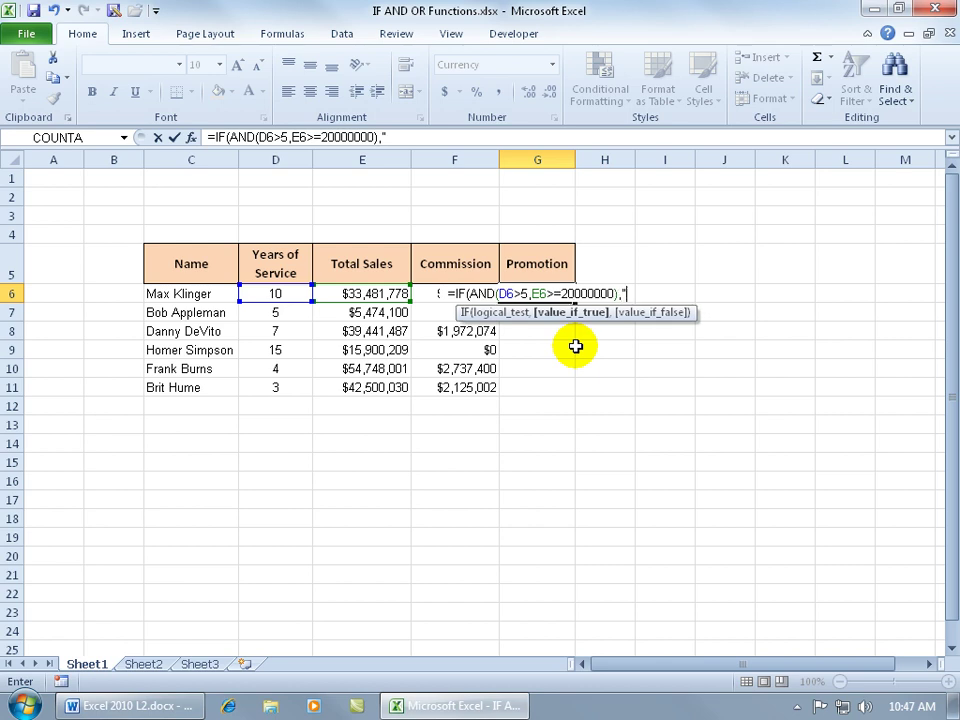
{"action": "type", "text": "Promote"}
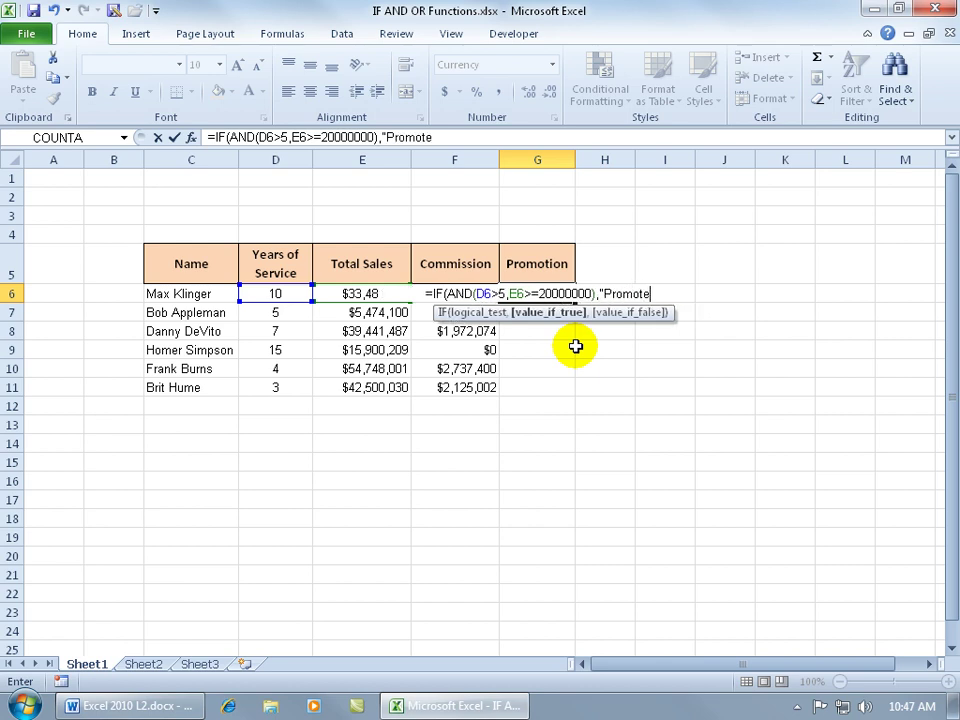
{"action": "type", "text": "\""}
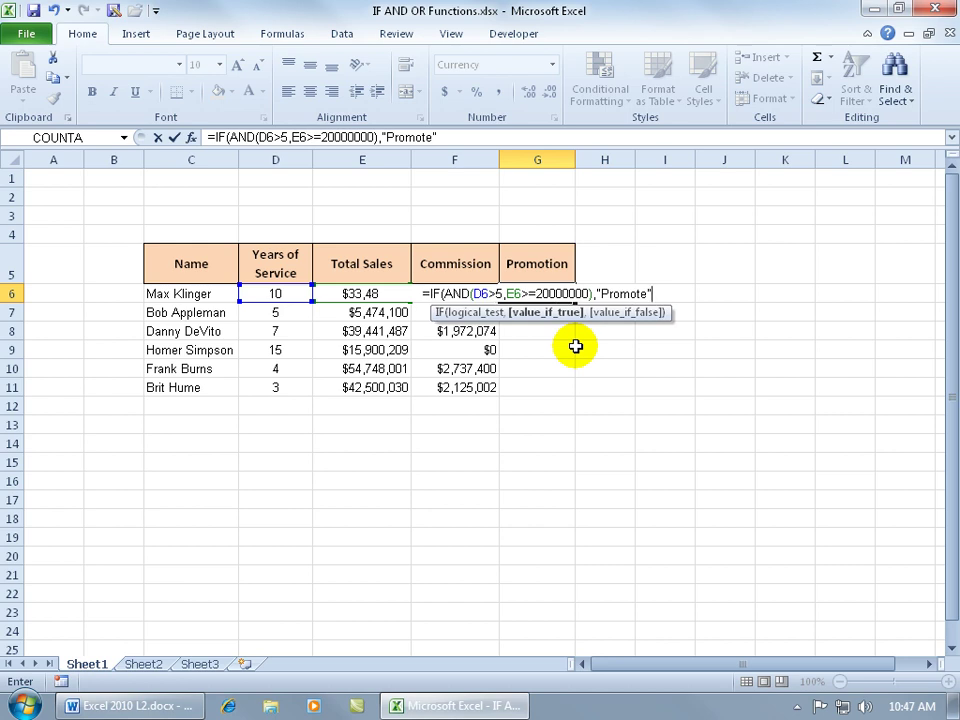
{"action": "type", "text": ",\""}
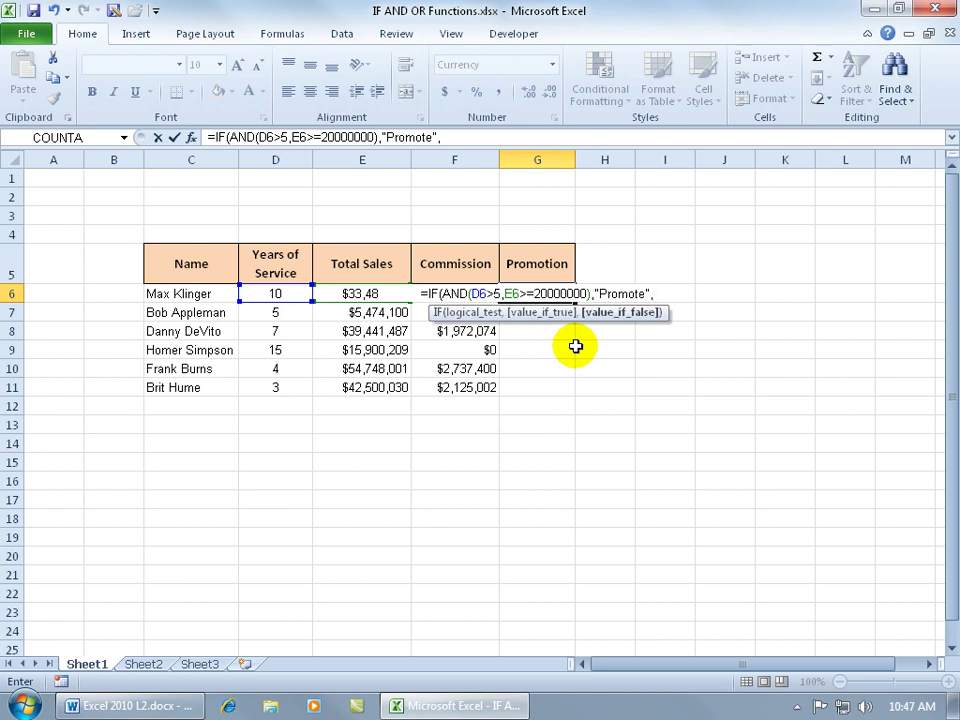
{"action": "type", "text": "Fired!"}
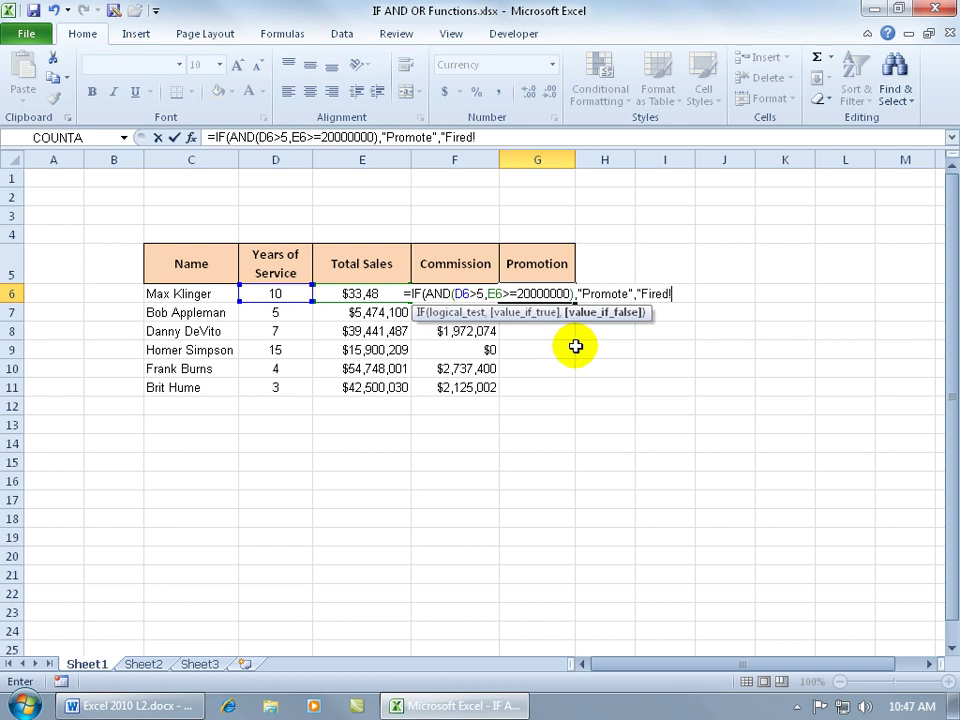
{"action": "type", "text": "\""}
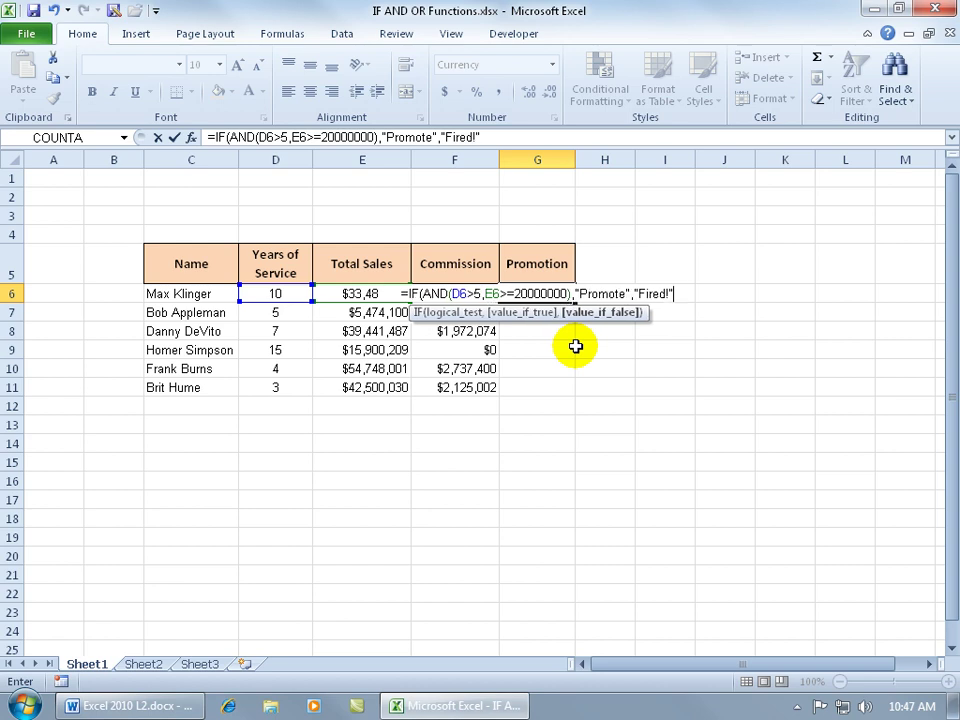
{"action": "type", "text": ")"}
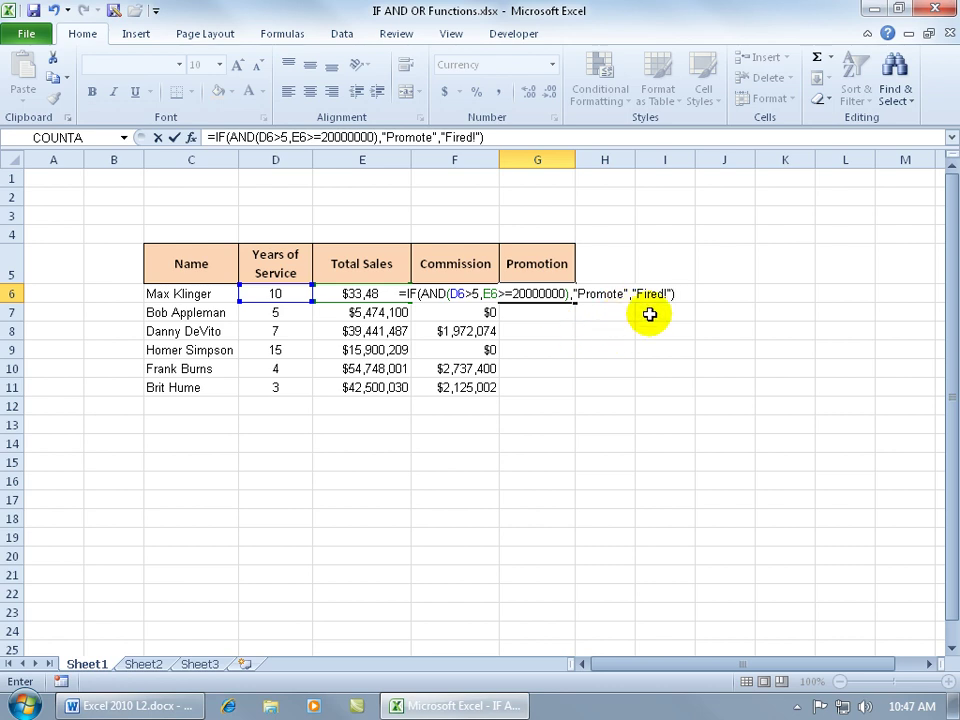
{"action": "key", "text": "Return"}
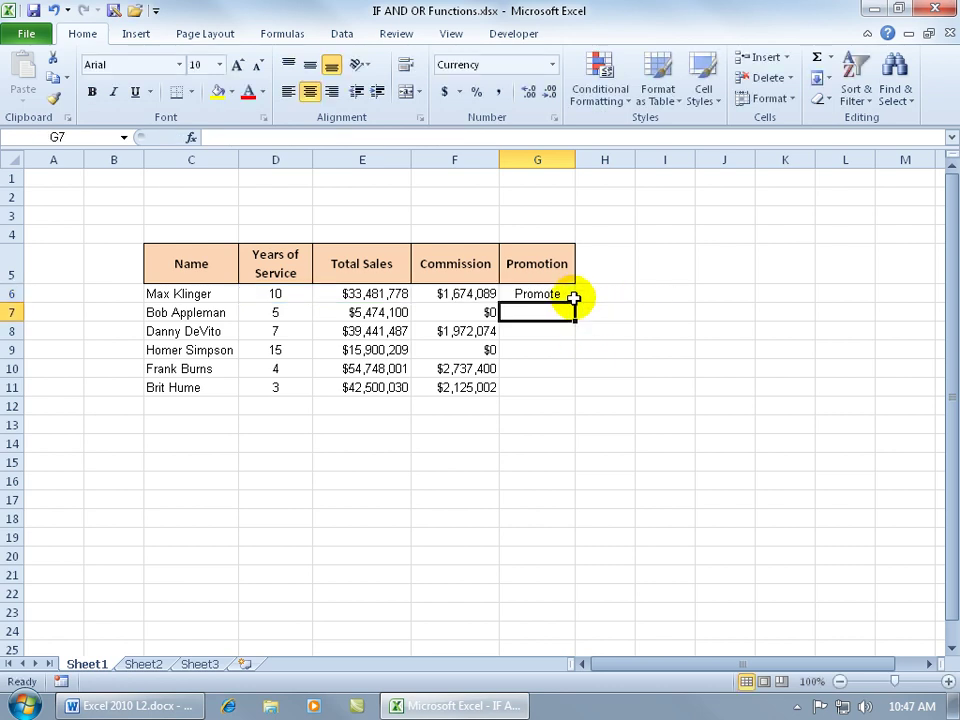
- Fill G6's AND formula down to G11, then reopen G6's formula for editing
{"action": "left_click", "coordinate": [562, 292]}
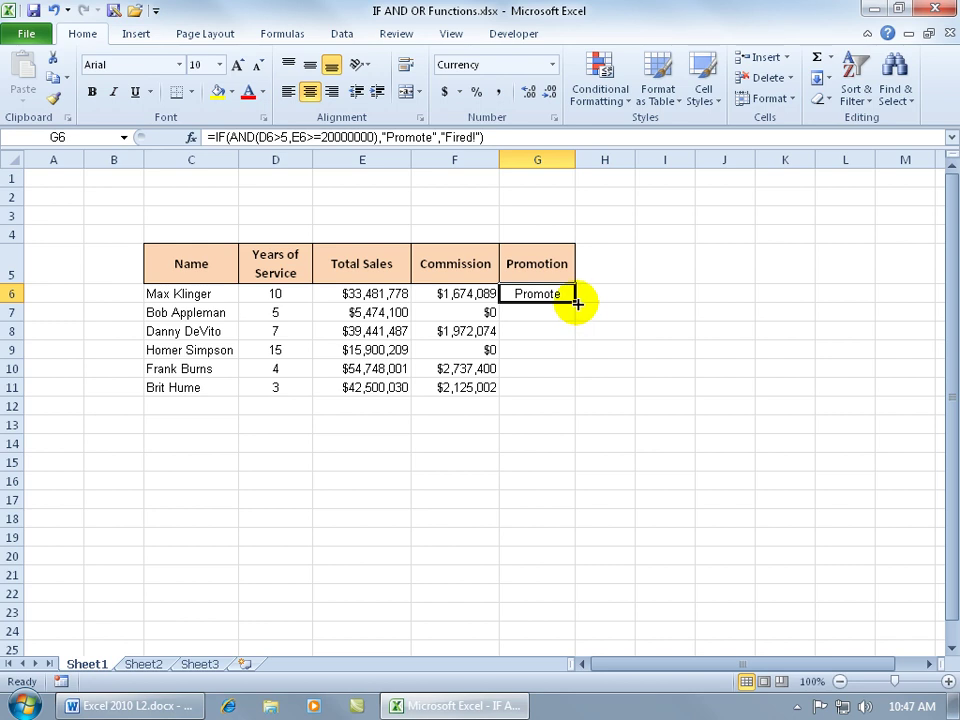
{"action": "double_click", "coordinate": [576, 302]}
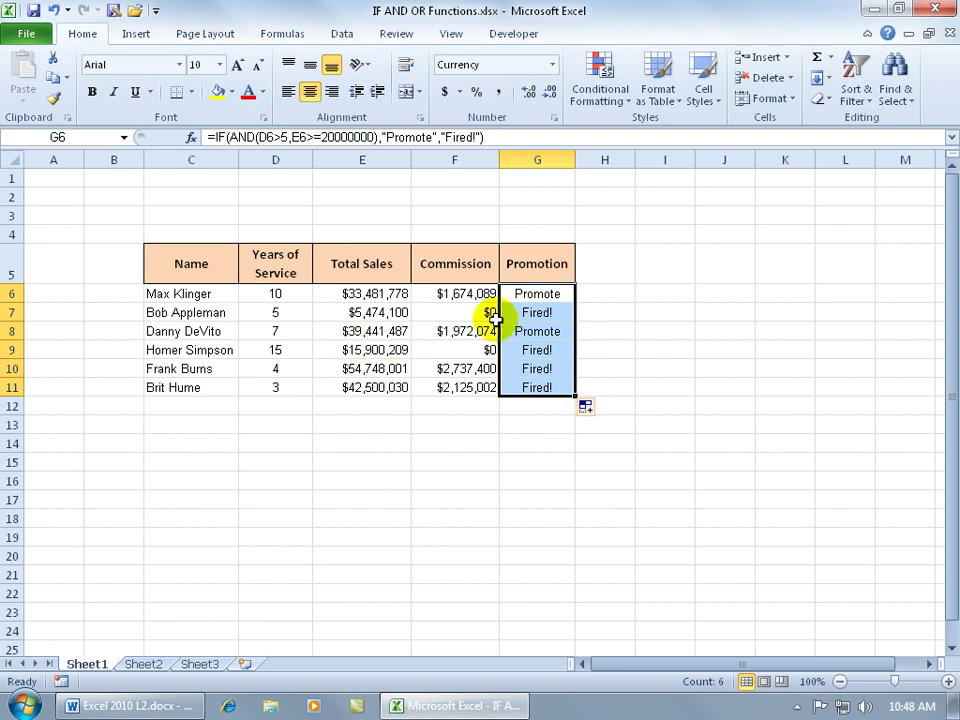
{"action": "left_click", "coordinate": [540, 294]}
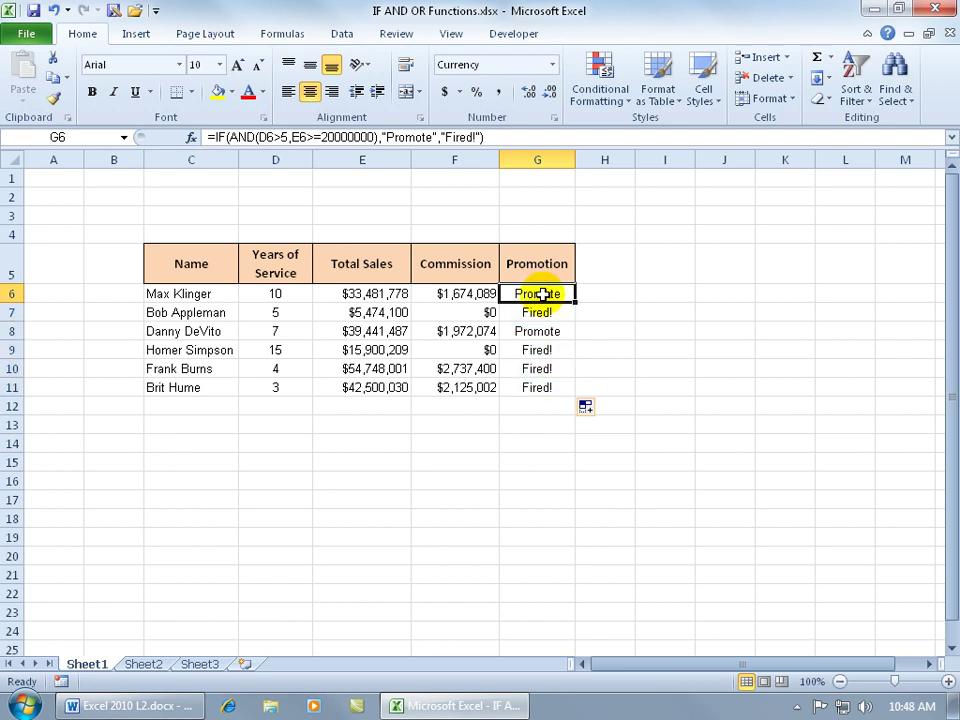
{"action": "double_click", "coordinate": [540, 294]}
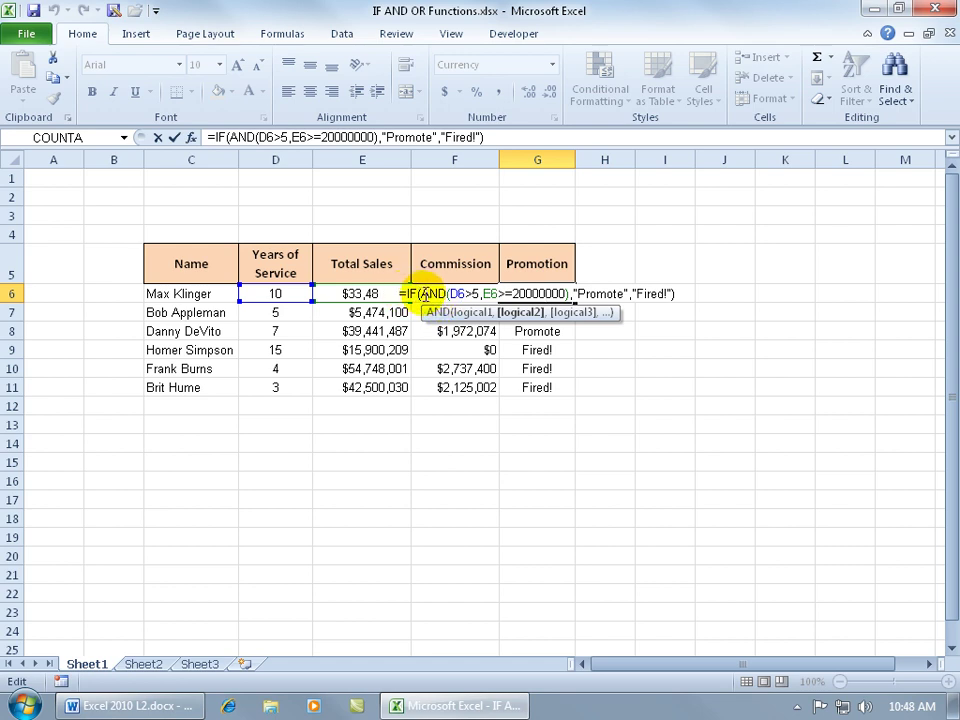
- Replace AND with OR in G6, giving =IF(OR(D6>5,E6>=20000000),"Promote","Fired!")
{"action": "left_click", "coordinate": [421, 294]}
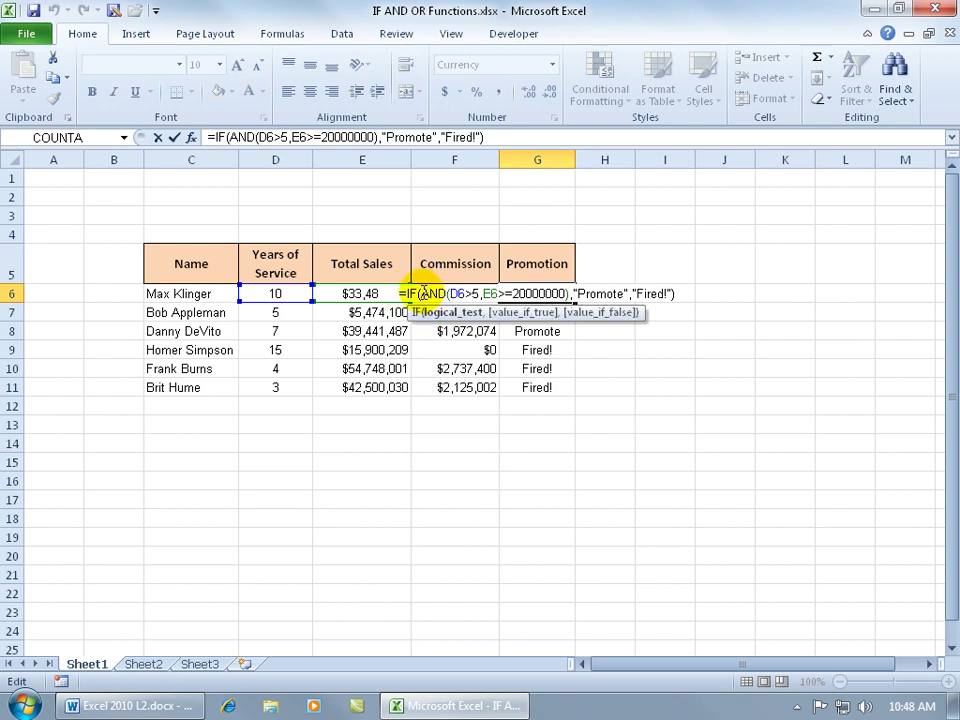
{"action": "left_click_drag", "start_coordinate": [422, 294], "coordinate": [441, 294]}
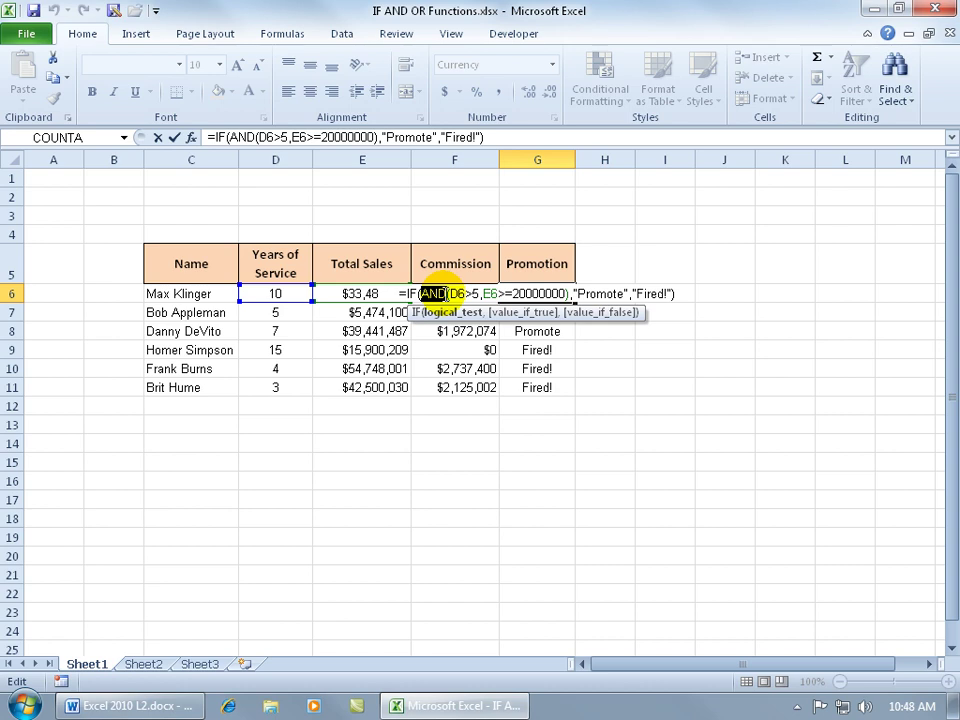
{"action": "type", "text": "o"}
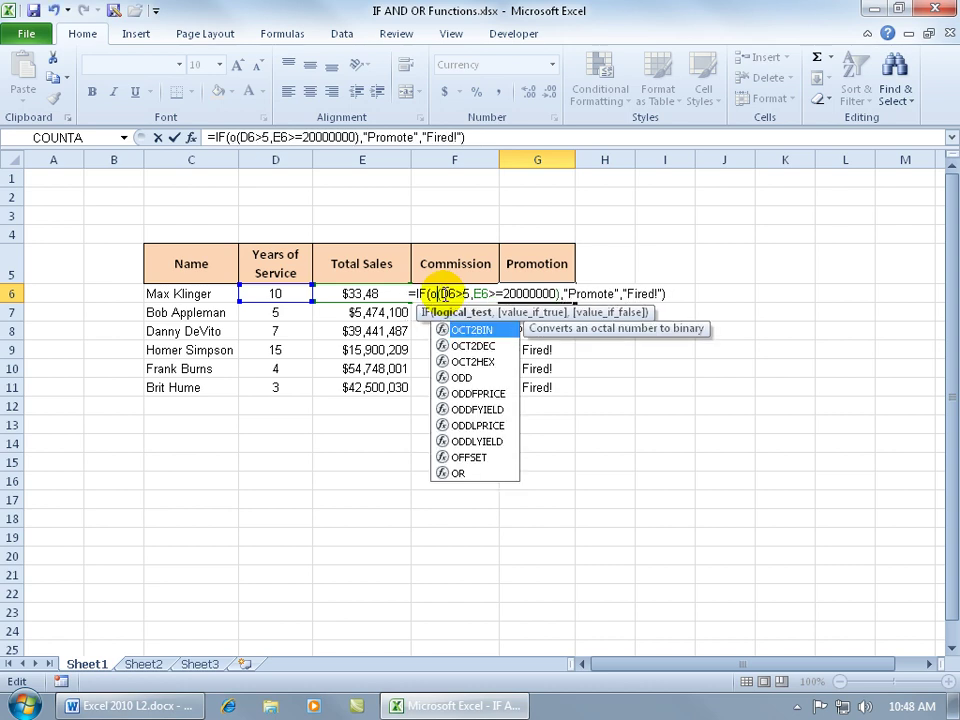
{"action": "type", "text": "r"}
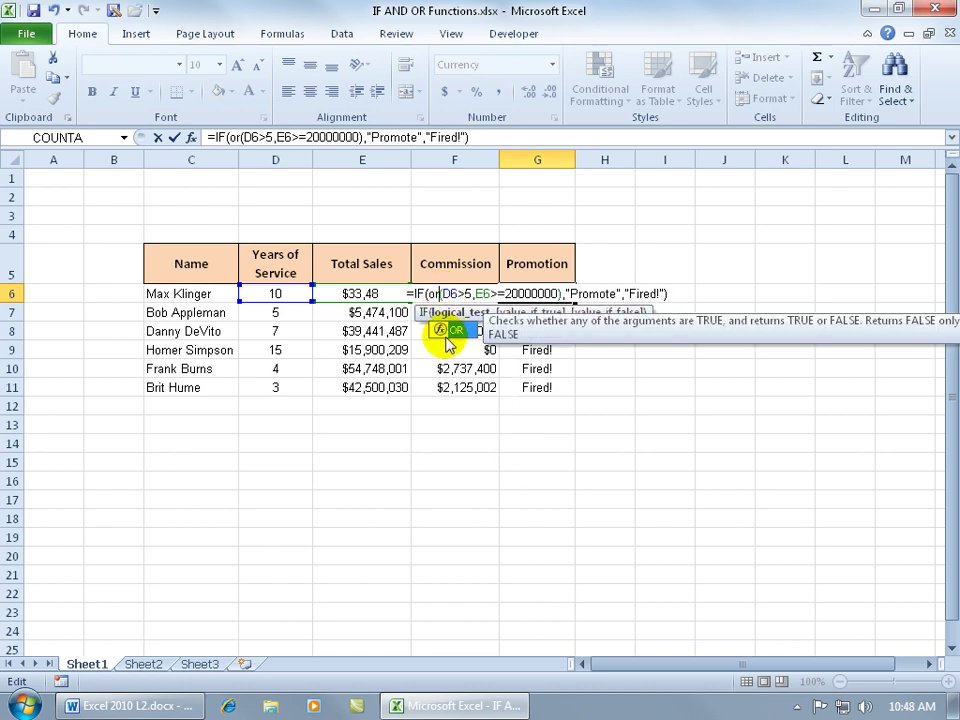
{"action": "double_click", "coordinate": [458, 340]}
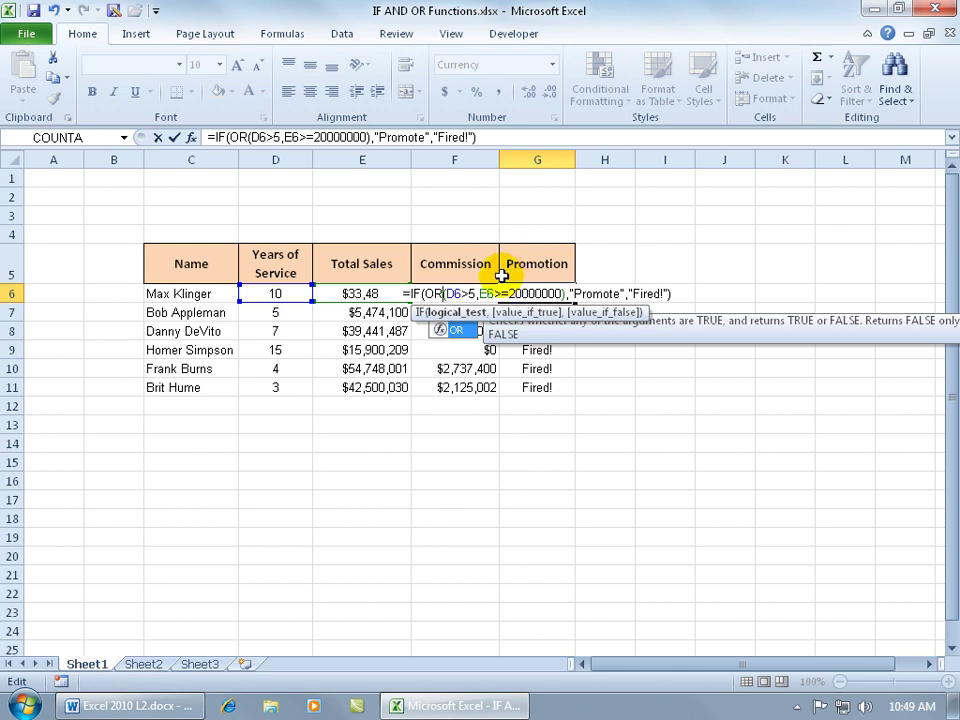
{"action": "key", "text": "Return"}
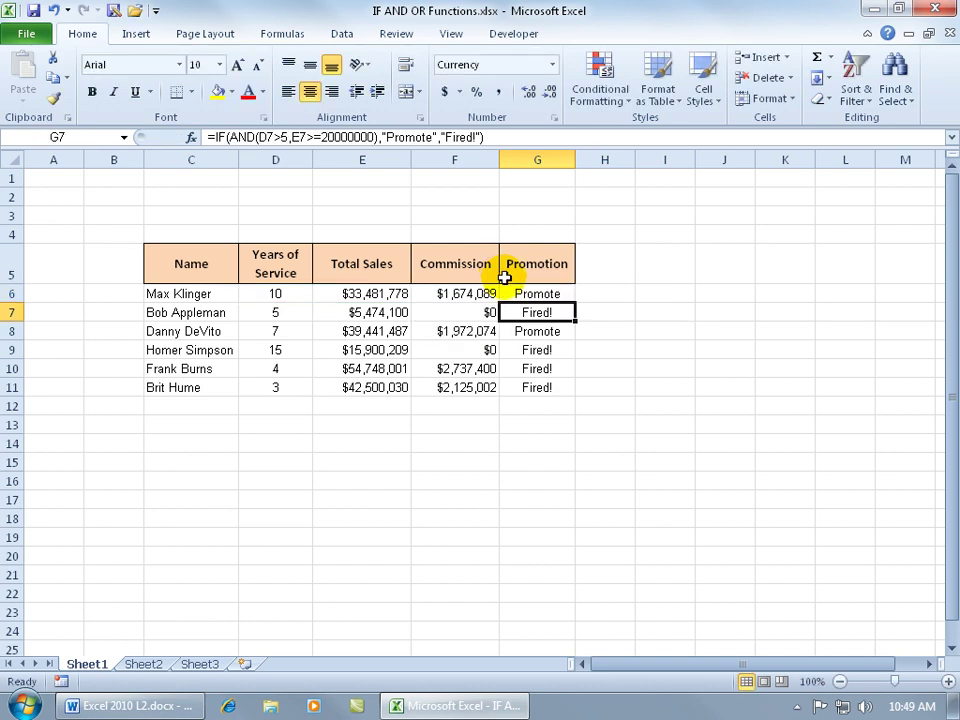
- Drag G6's OR formula down to G11 and check row 7's years of service and sales
{"action": "left_click", "coordinate": [549, 291]}
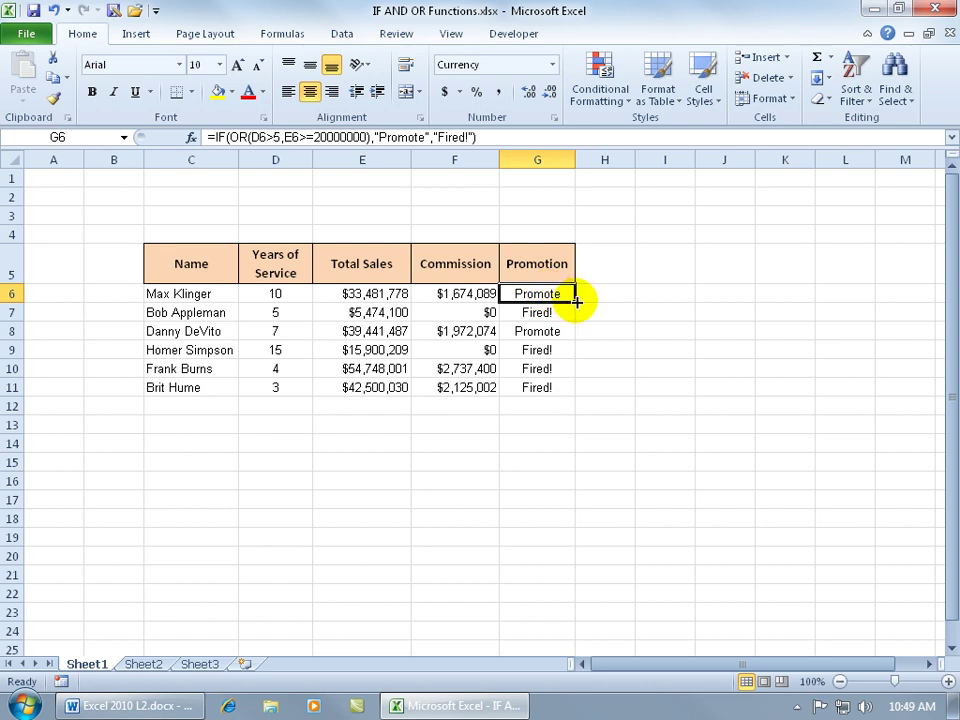
{"action": "left_click_drag", "start_coordinate": [575, 302], "coordinate": [575, 390]}
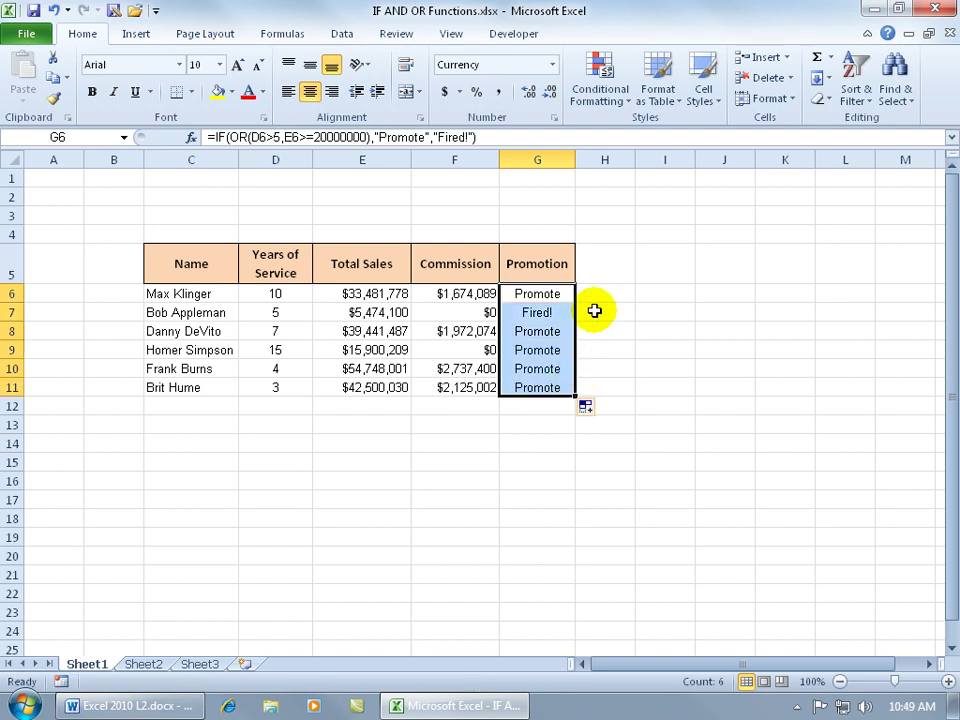
{"action": "left_click", "coordinate": [296, 315]}
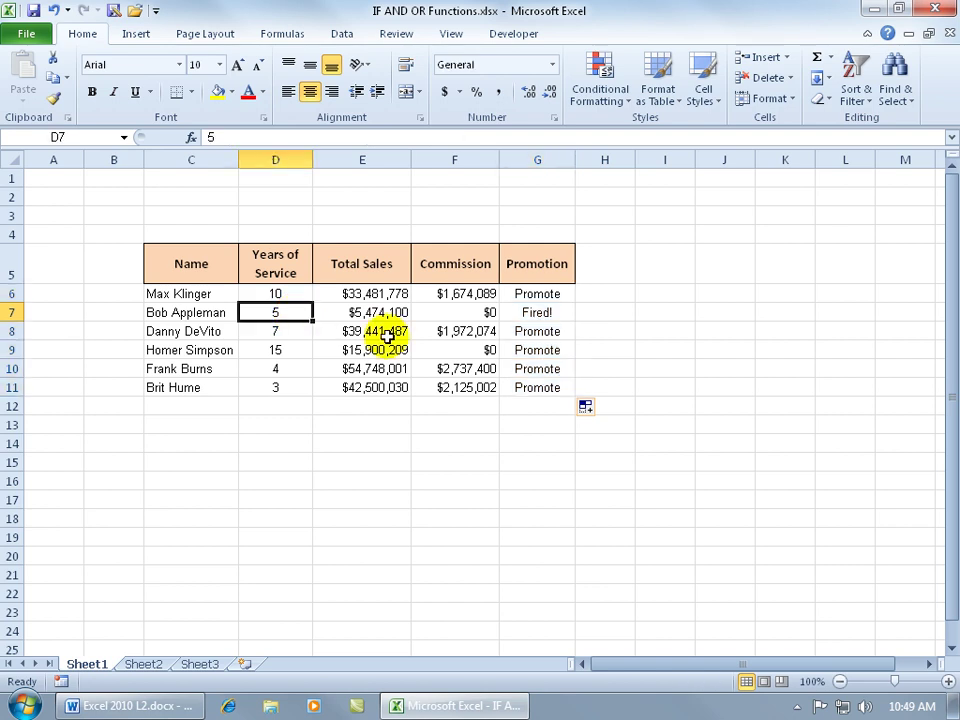
{"action": "left_click", "coordinate": [393, 315]}
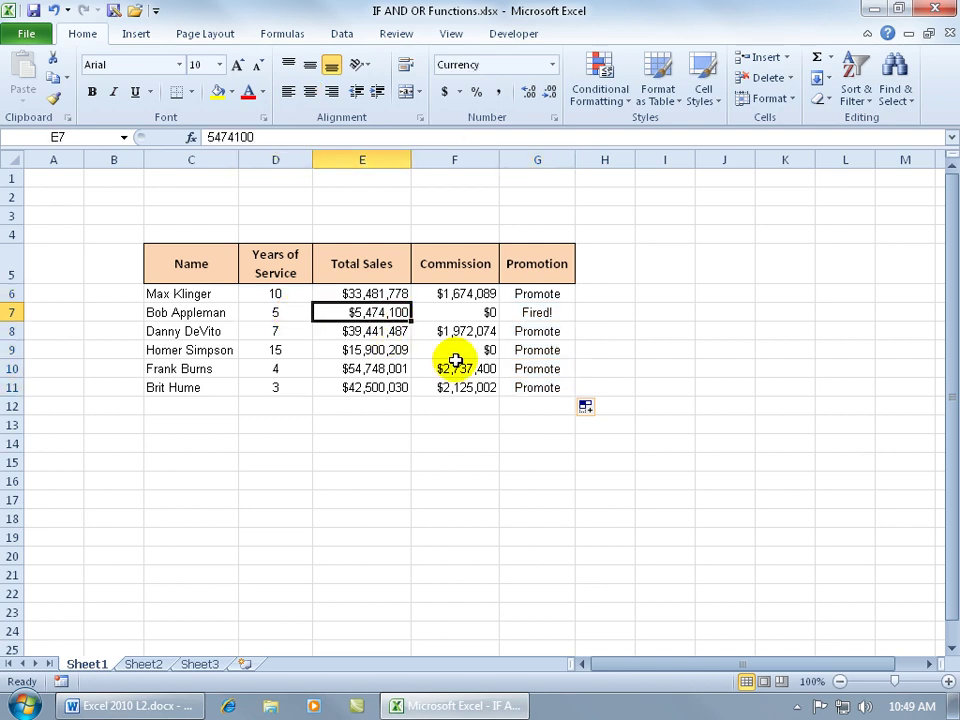